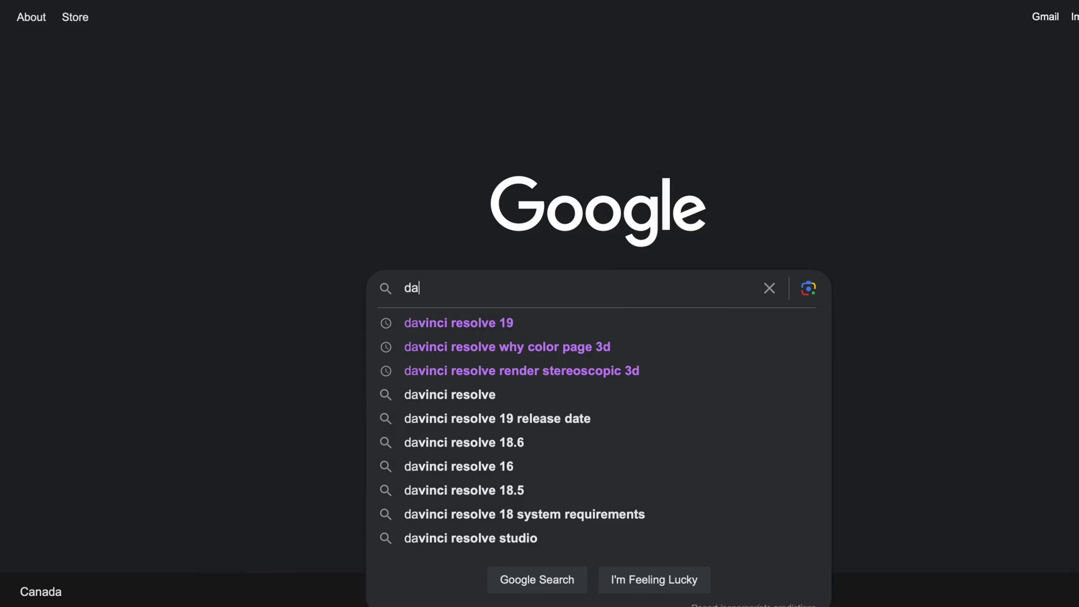
Step: Search Google for 'davinci resolve 19' and open Blackmagic Design's DaVinci Resolve 19 page
{"action": "type", "text": "vi"}
{"action": "left_click", "coordinate": [513, 325]}
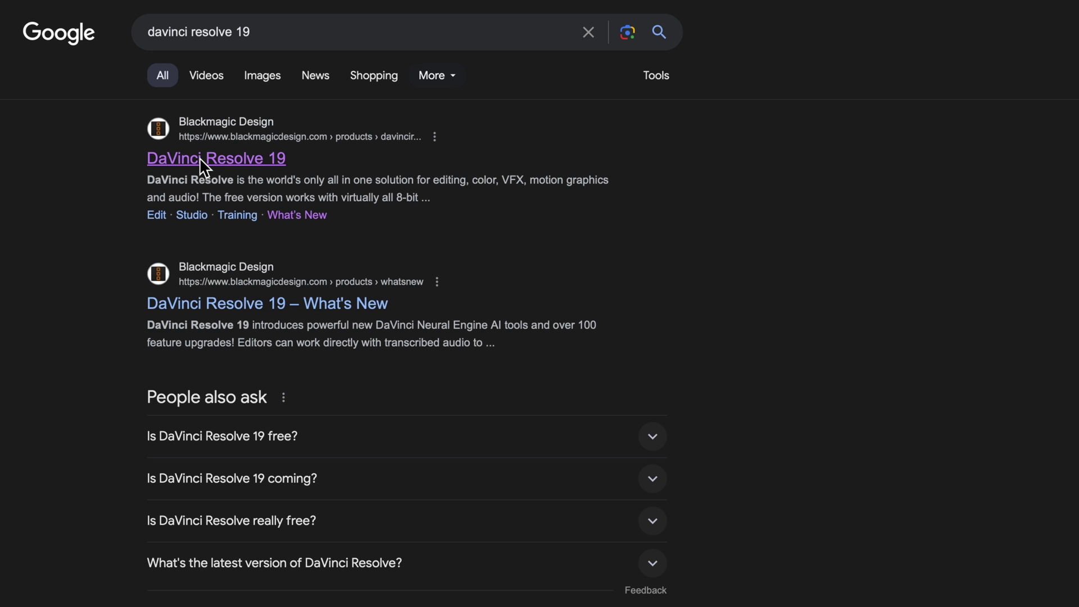
{"action": "left_click", "coordinate": [204, 159]}
{"action": "scroll", "coordinate": [337, 397], "scroll_direction": "down", "scroll_amount": 1}
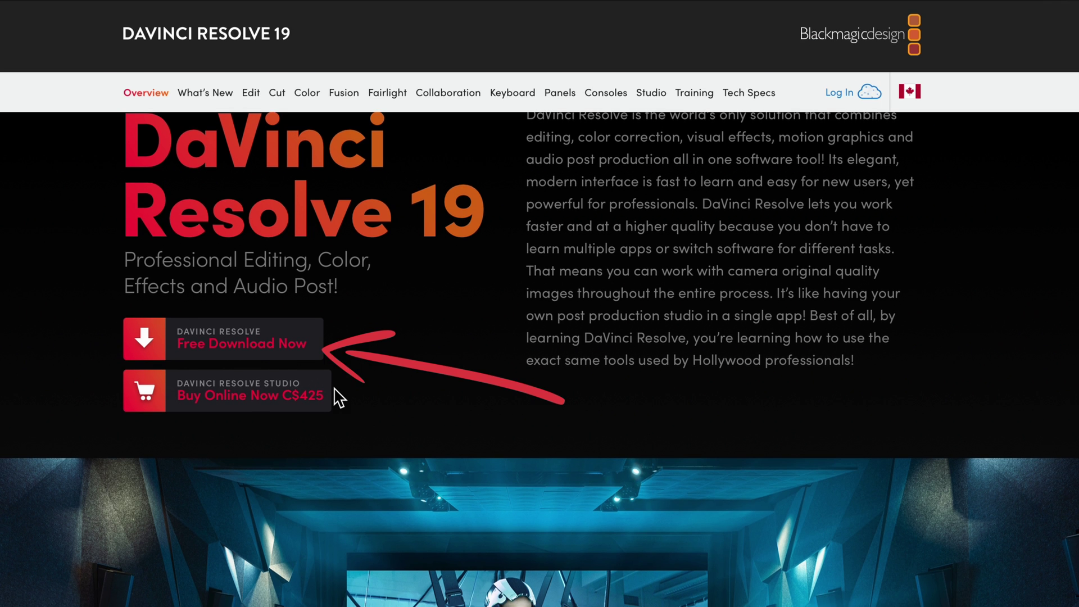
Step: Open the Free Download Now chooser from the DaVinci Resolve 19 overview page
{"action": "left_click", "coordinate": [253, 349]}
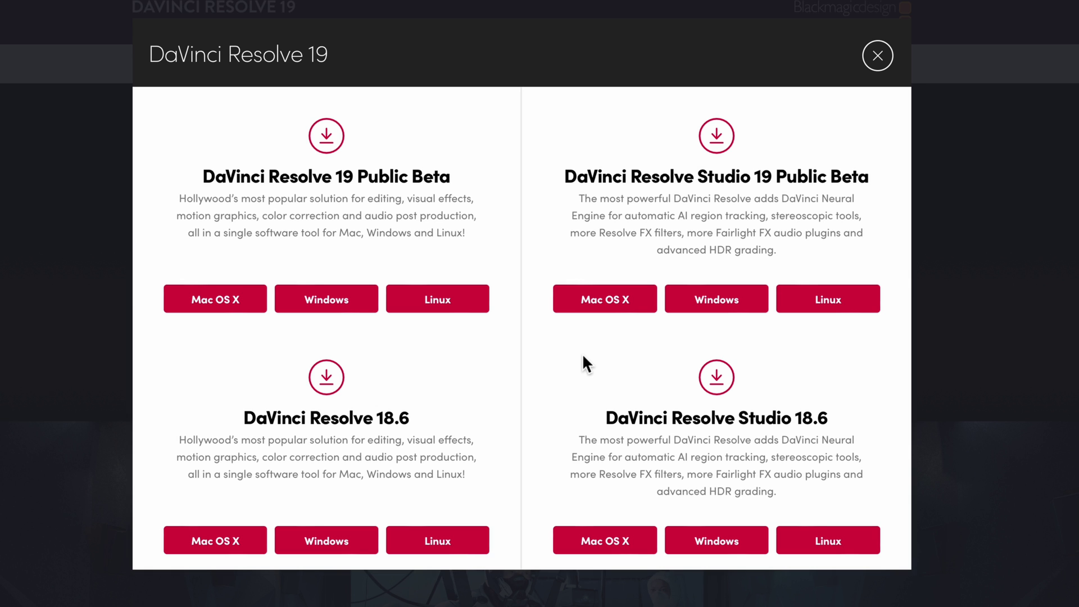
Step: Register for the free Resolve 19 Public Beta for Mac OS X and fetch DaVinci_Resolve_19.0b2_Mac.zip
{"action": "left_click", "coordinate": [230, 308]}
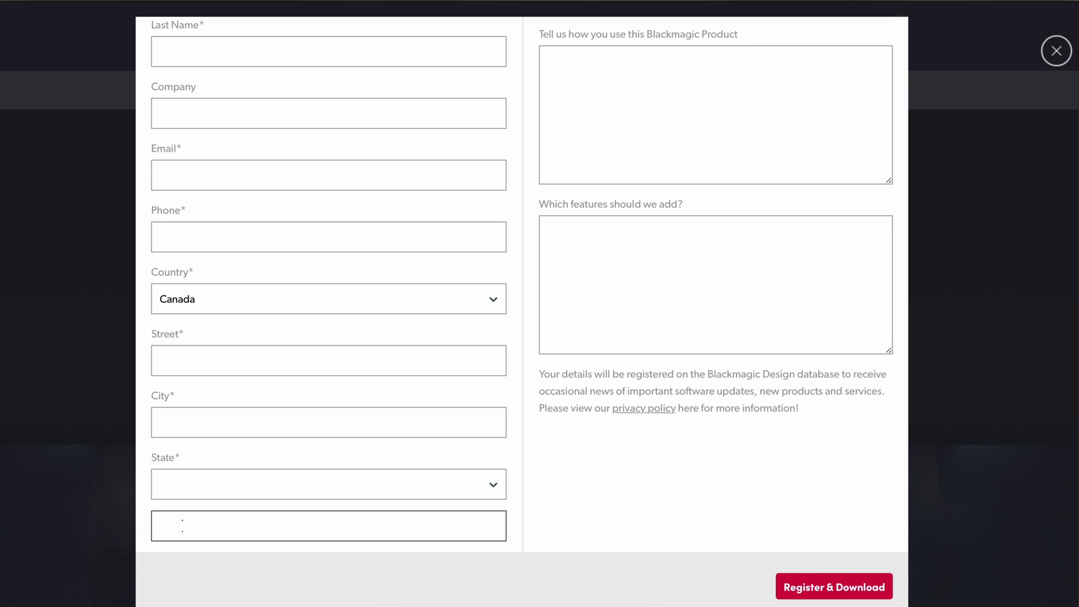
{"action": "left_click", "coordinate": [829, 588]}
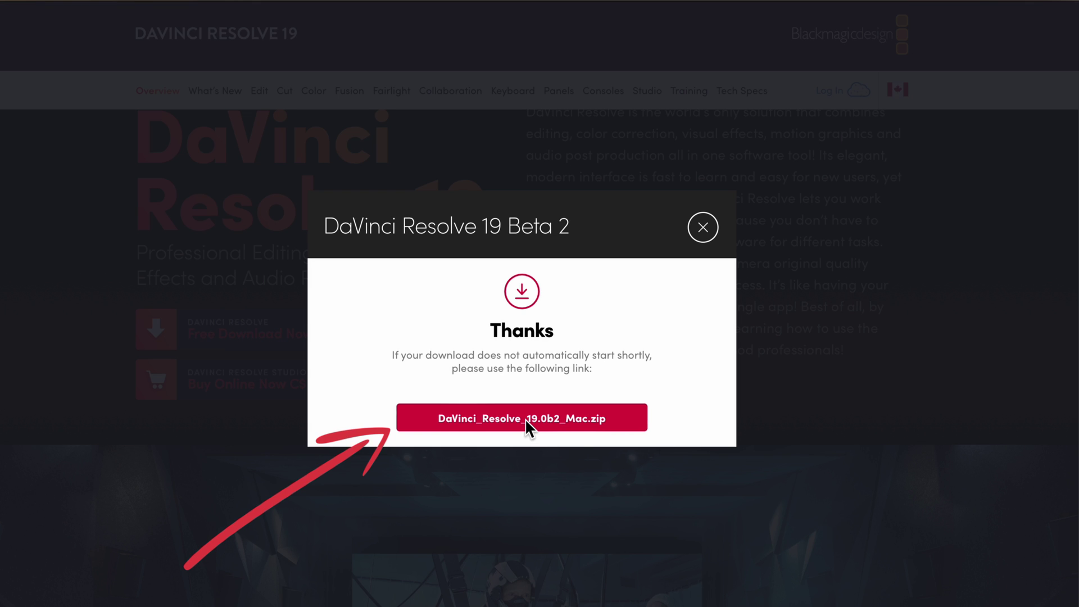
{"action": "left_click", "coordinate": [525, 418]}
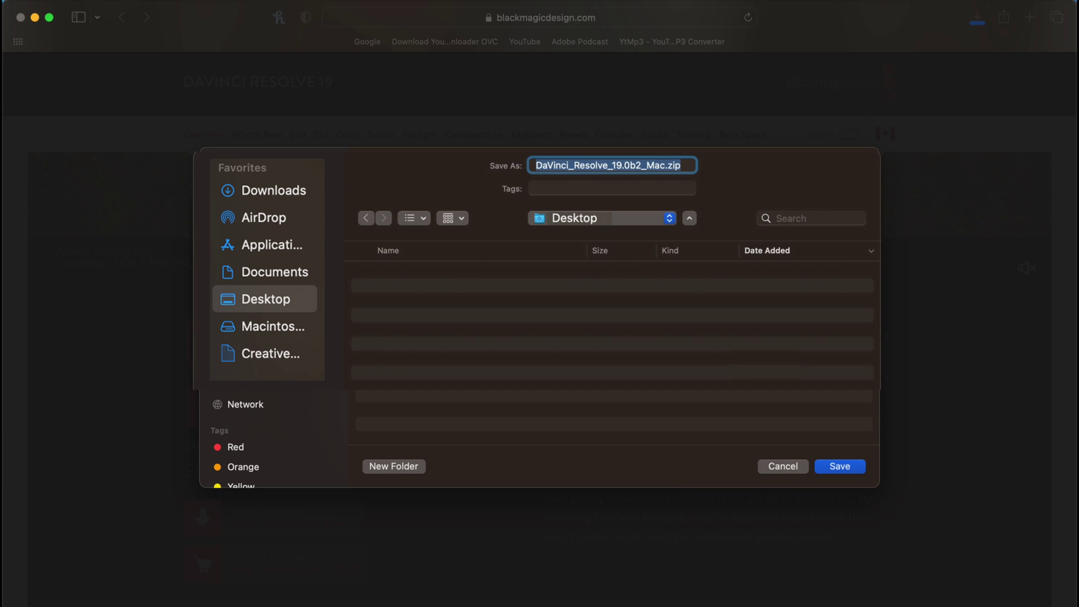
Step: Save DaVinci_Resolve_19.0b2_Mac.zip to the Desktop
{"action": "left_click", "coordinate": [833, 469]}
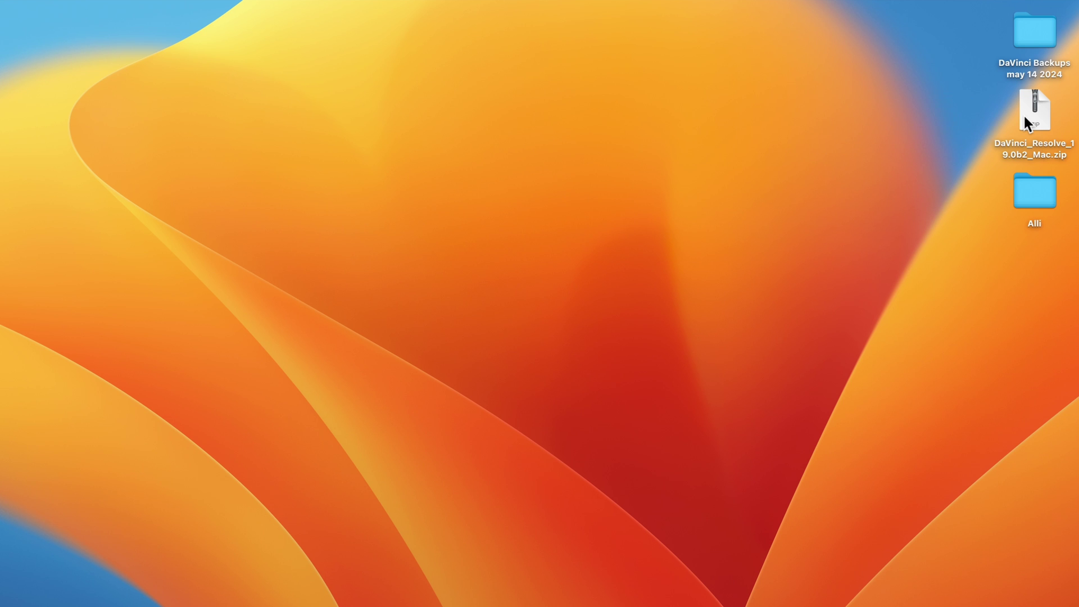
Step: Unzip the Resolve download into a .dmg, delete the zip, and mount the disk image
{"action": "double_click", "coordinate": [1024, 114]}
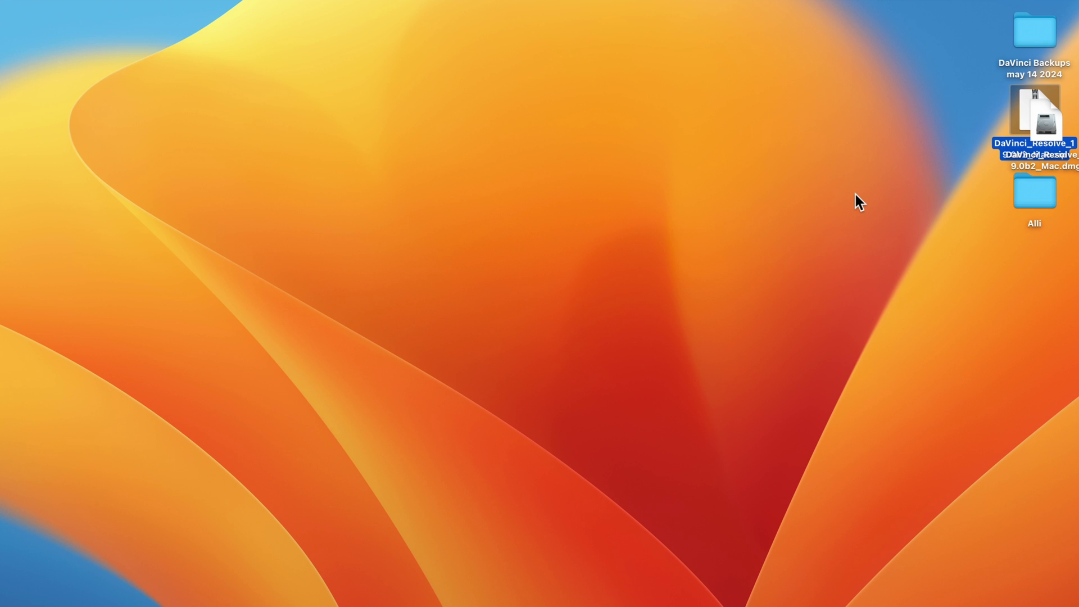
{"action": "left_click_drag", "start_coordinate": [1051, 127], "coordinate": [1017, 303]}
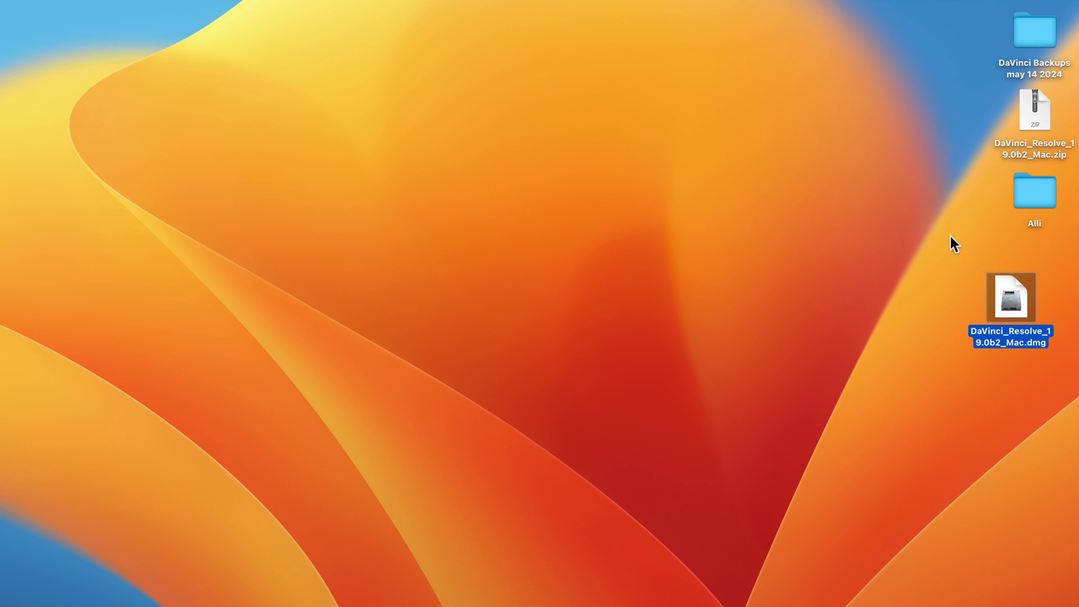
{"action": "left_click", "coordinate": [1041, 106]}
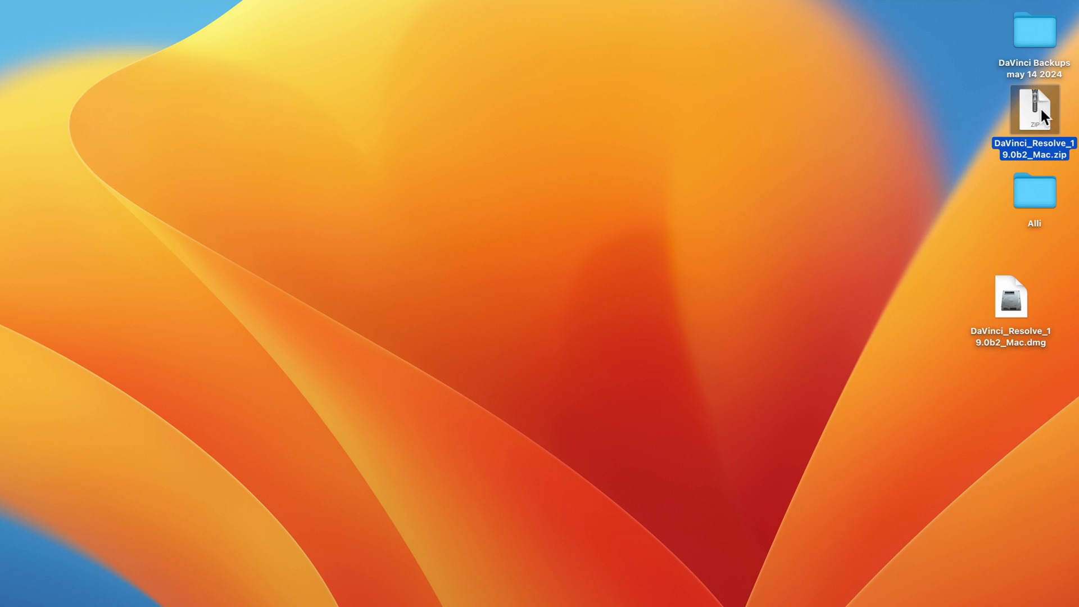
{"action": "key", "text": "super+BackSpace"}
{"action": "double_click", "coordinate": [1008, 303]}
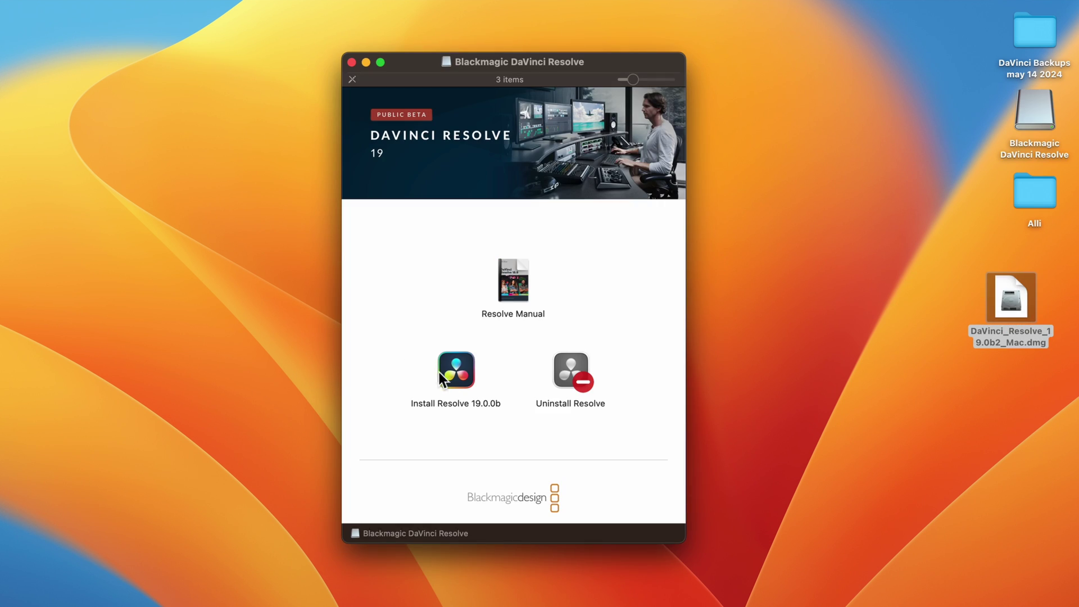
Step: Launch Install Resolve 19.0.0b, continue past Introduction, Read Me and License, and agree to the terms
{"action": "left_click", "coordinate": [453, 376]}
{"action": "double_click", "coordinate": [454, 376]}
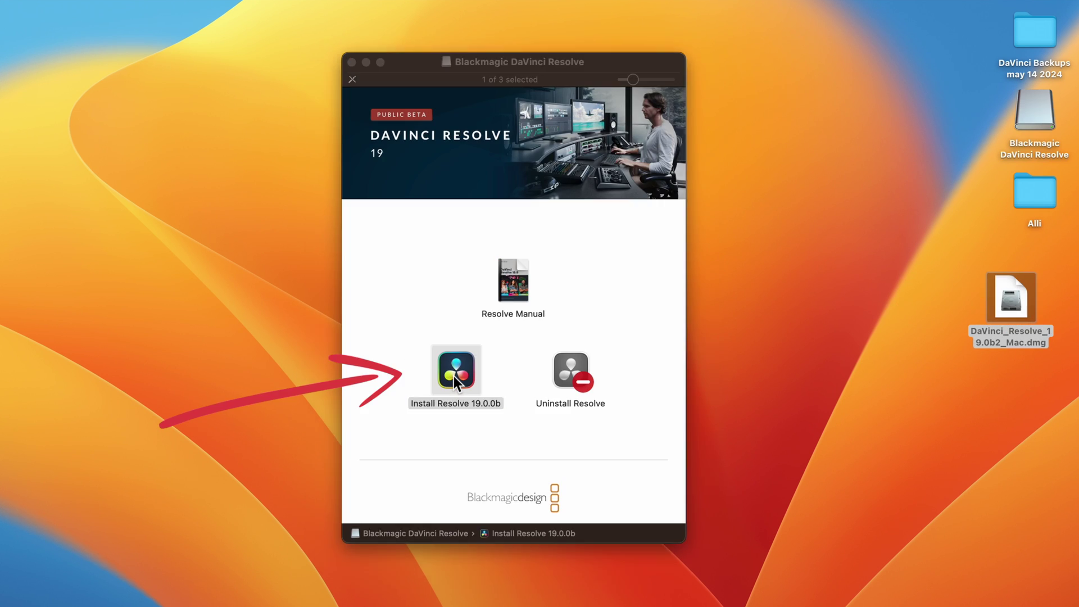
{"action": "left_click", "coordinate": [724, 425]}
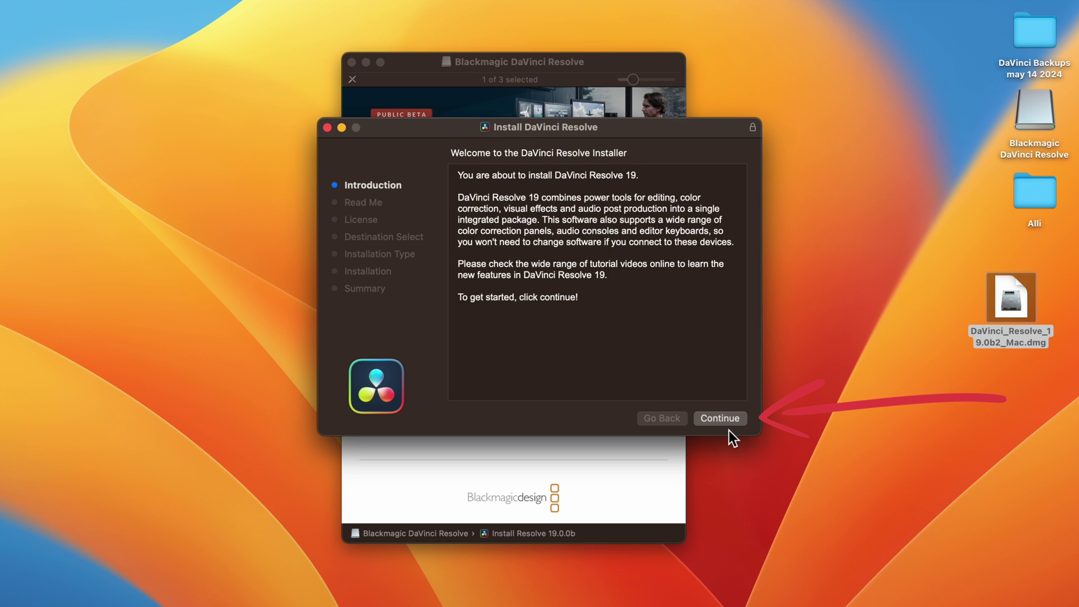
{"action": "left_click", "coordinate": [724, 424]}
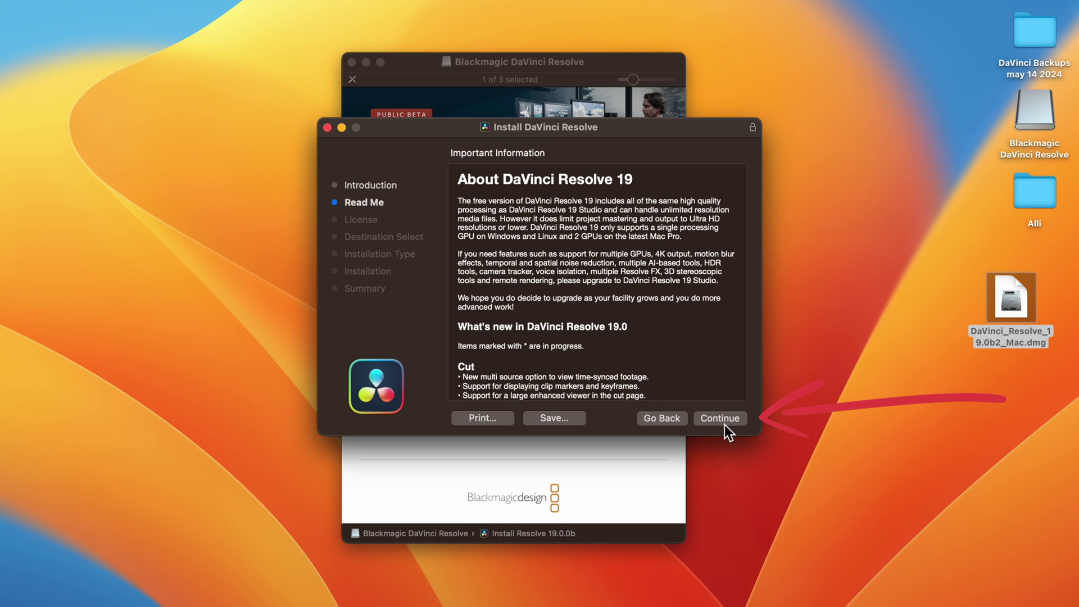
{"action": "left_click", "coordinate": [723, 422]}
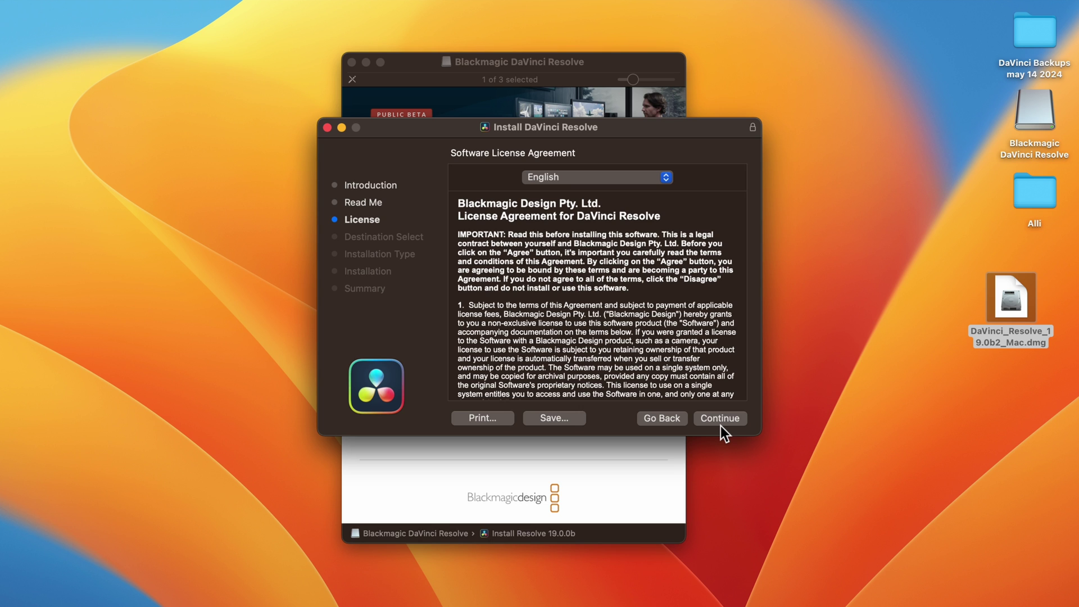
{"action": "left_click", "coordinate": [722, 421]}
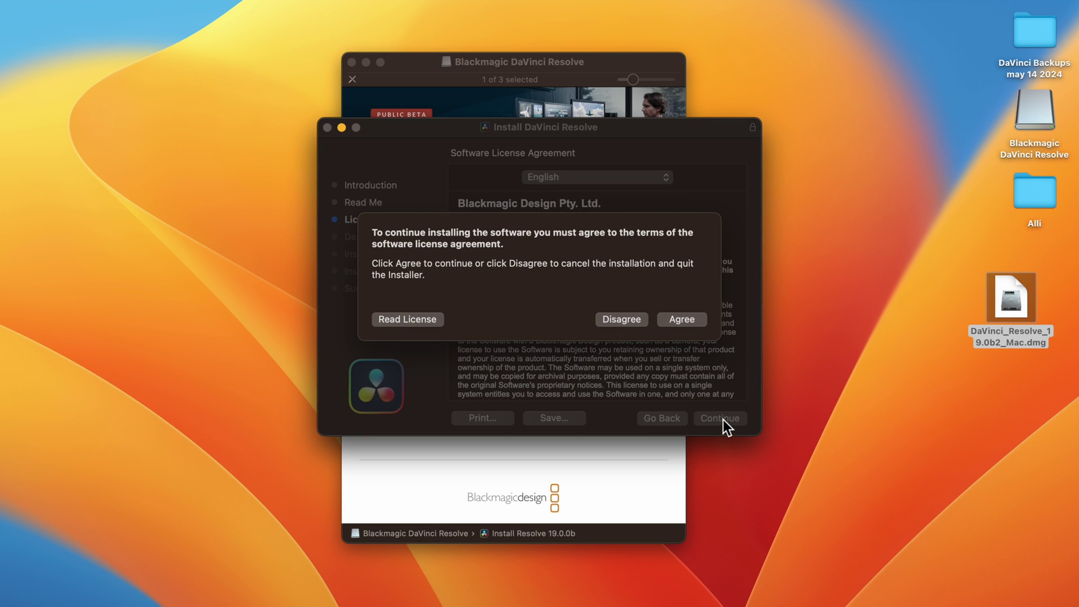
{"action": "left_click", "coordinate": [672, 320]}
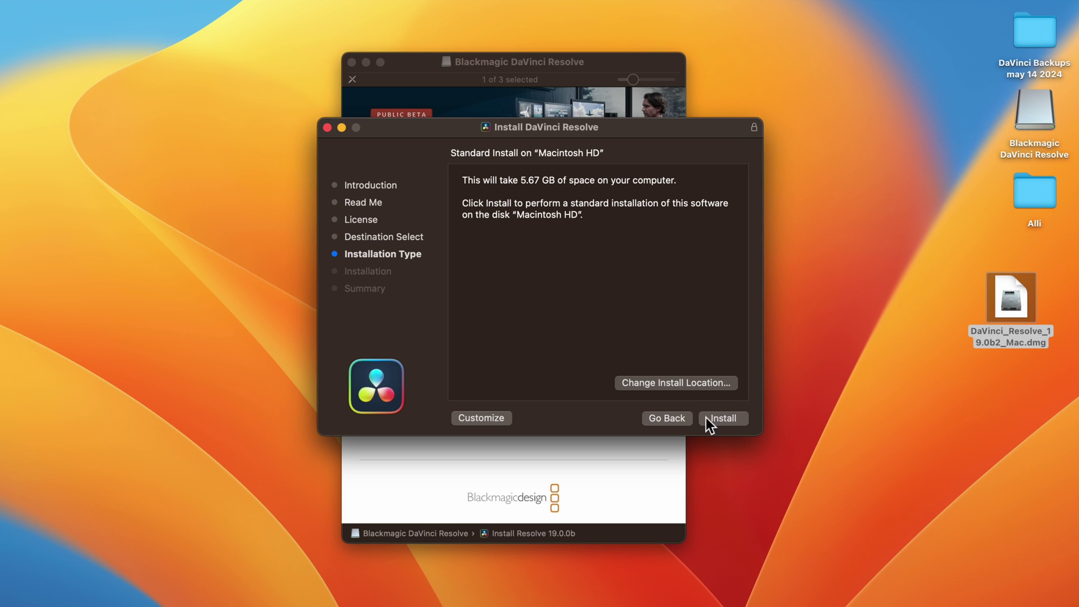
Step: Run the standard install on Macintosh HD with admin authorization, then close the installer and disk image window
{"action": "left_click", "coordinate": [726, 420]}
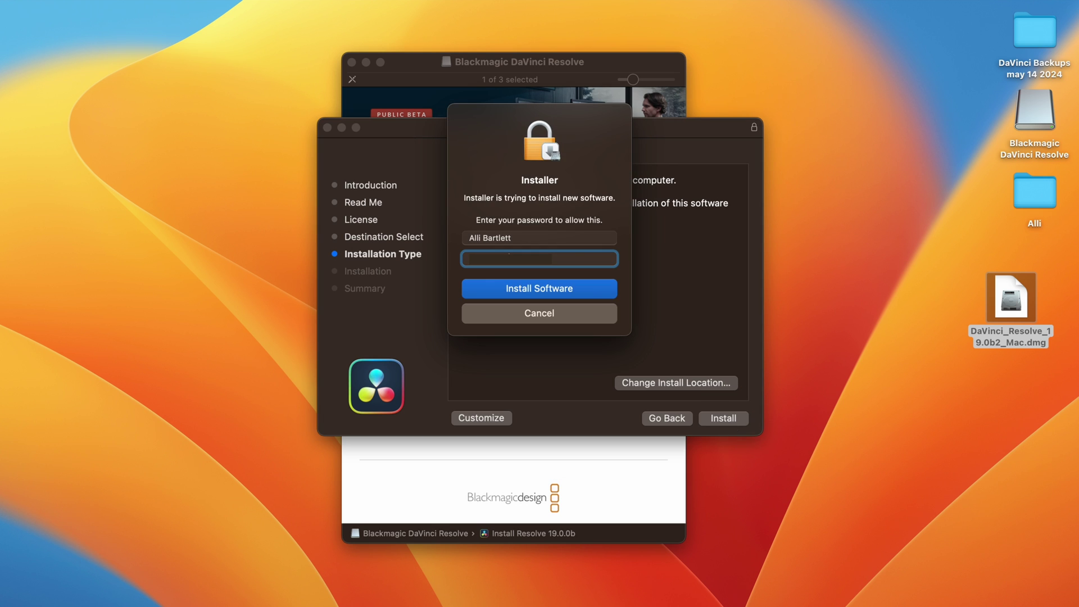
{"action": "key", "text": "Return"}
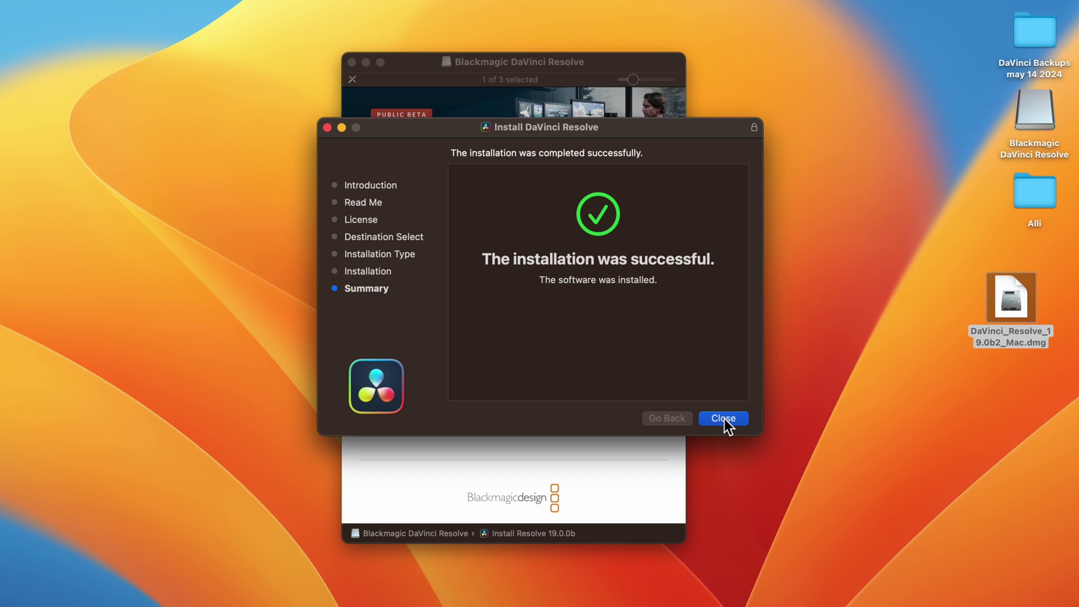
{"action": "left_click", "coordinate": [724, 419]}
{"action": "left_click", "coordinate": [351, 61]}
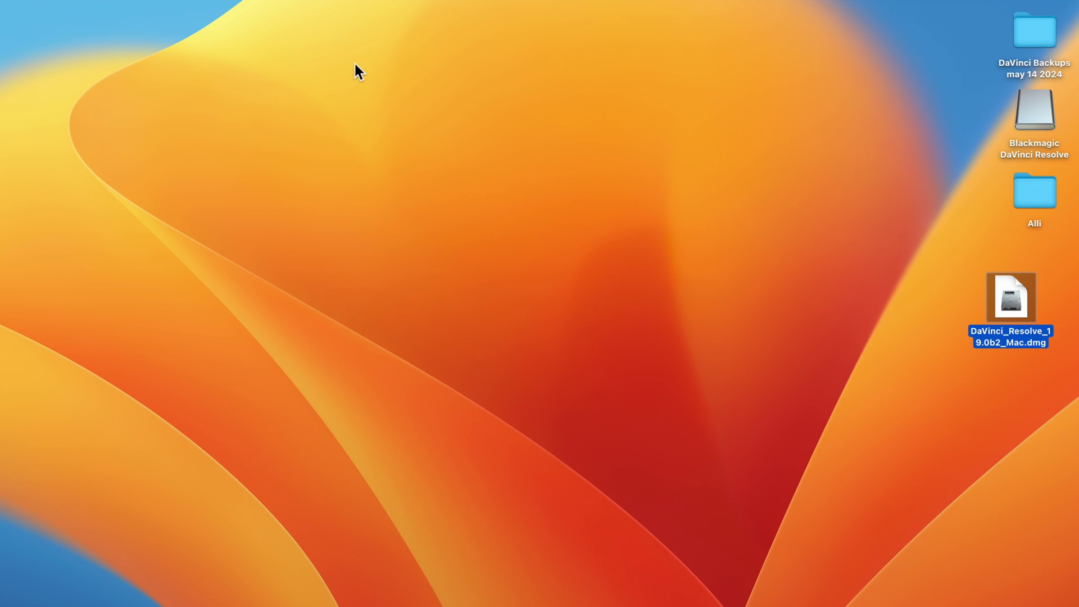
Step: Move the Resolve .dmg to the Trash and launch DaVinci Resolve via Spotlight search 'davinci reso'
{"action": "right_click", "coordinate": [1013, 294]}
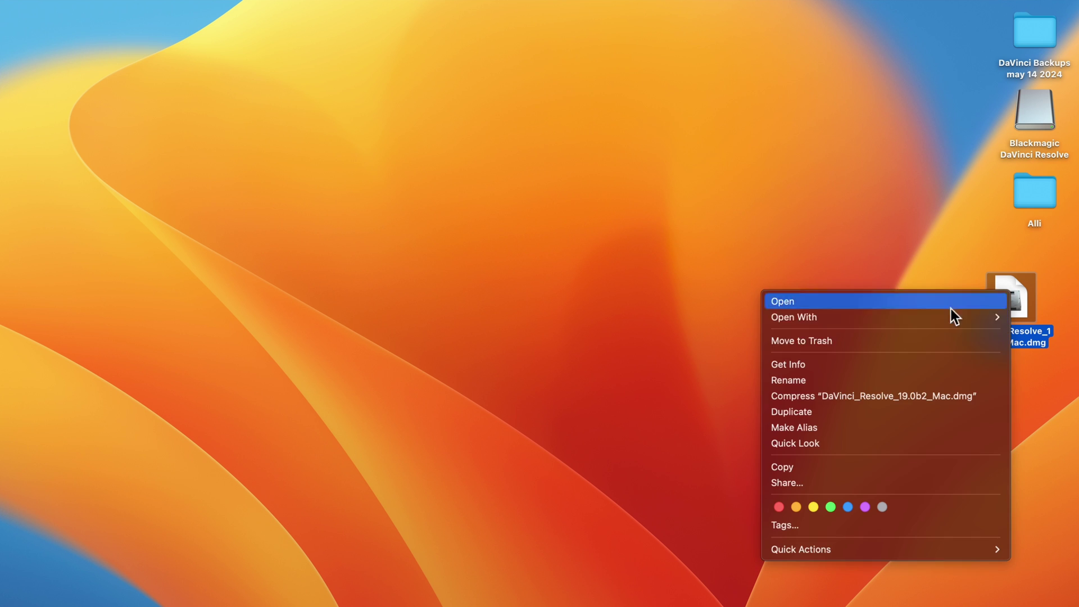
{"action": "left_click", "coordinate": [913, 337]}
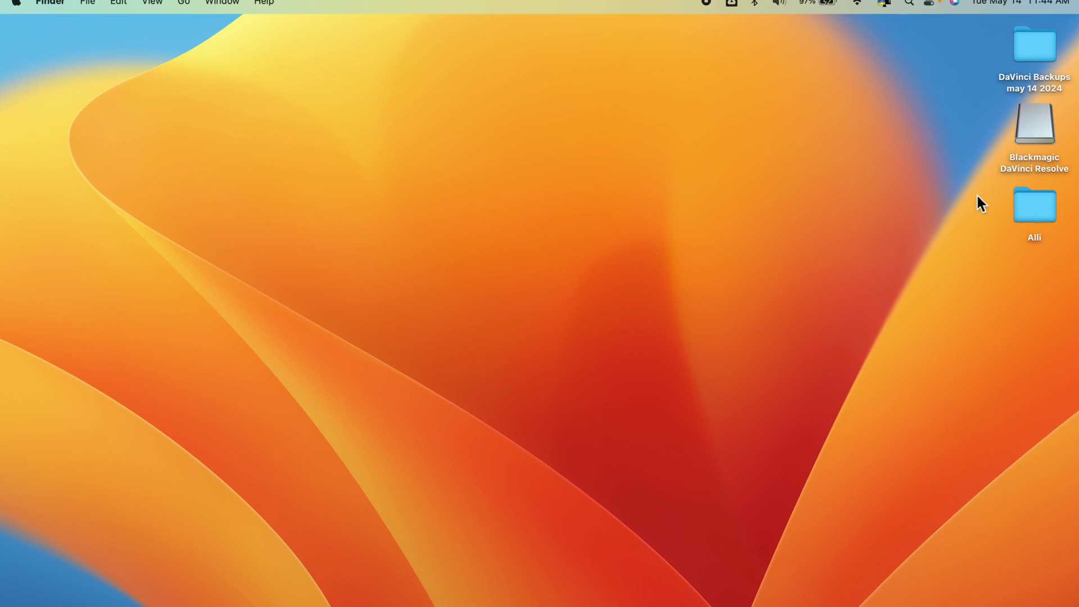
{"action": "left_click", "coordinate": [910, 9]}
{"action": "type", "text": "davinci resolve"}
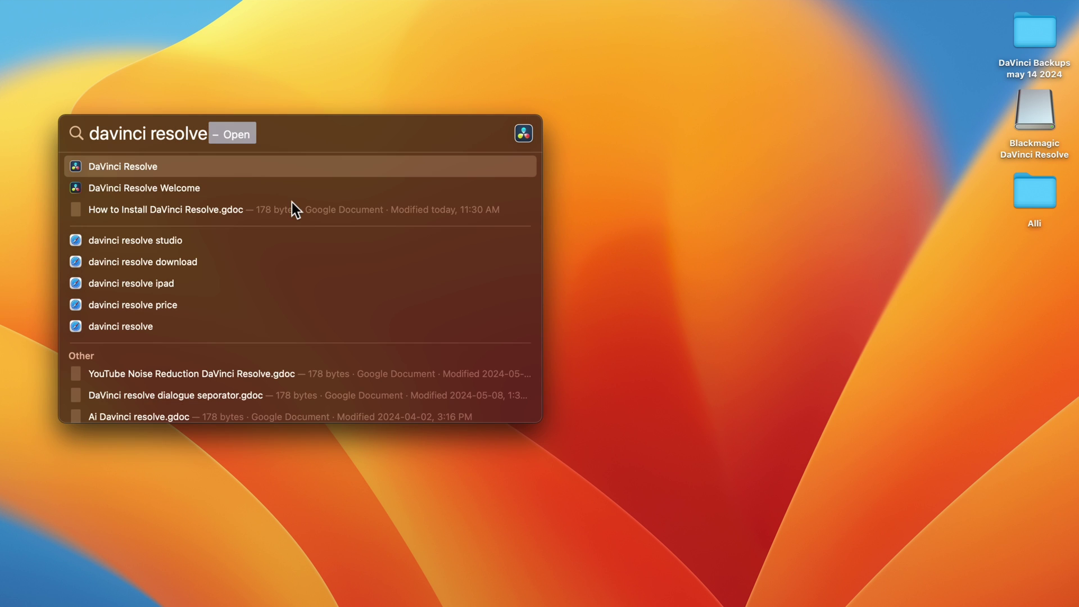
{"action": "left_click", "coordinate": [230, 171]}
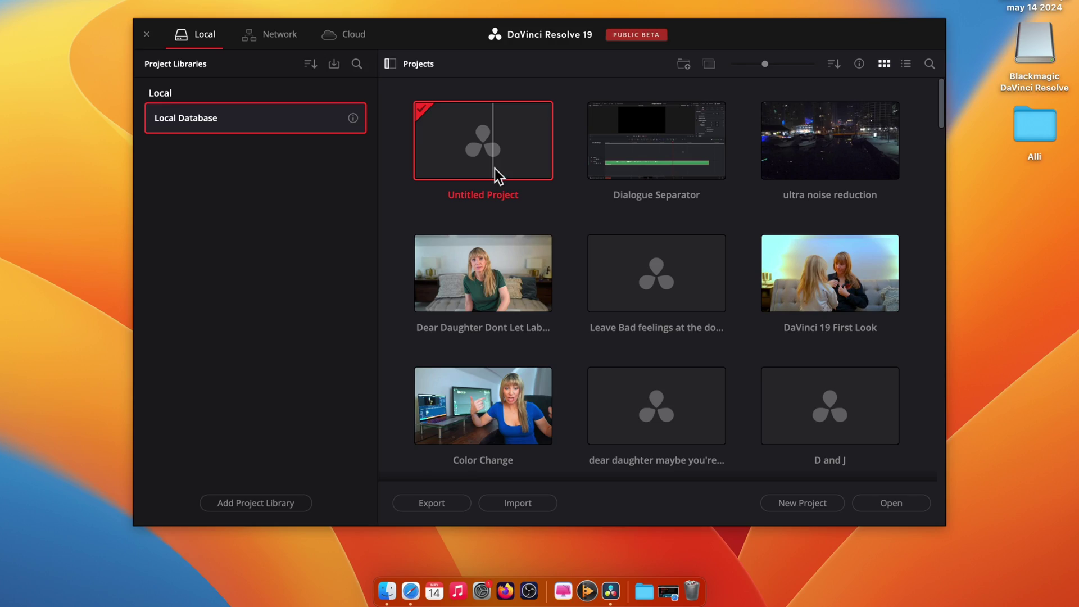
Step: Open Untitled Project from the Project Manager
{"action": "double_click", "coordinate": [494, 169]}
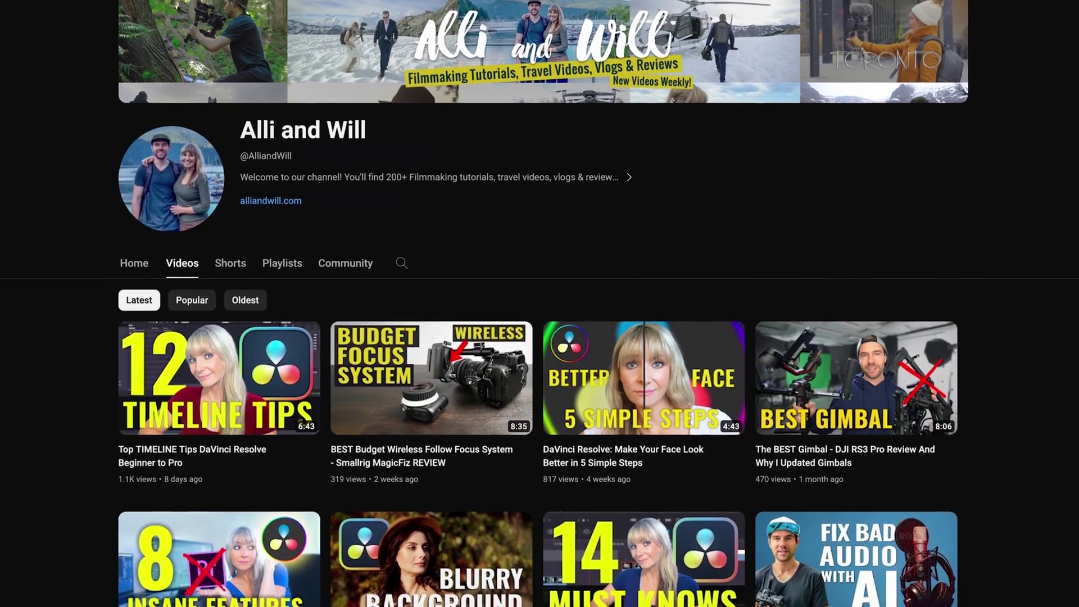
Step: Scroll down through the filmmaking channel's Videos tab of DaVinci Resolve tutorials
{"action": "scroll", "coordinate": [539, 304], "scroll_direction": "down", "scroll_amount": 12}
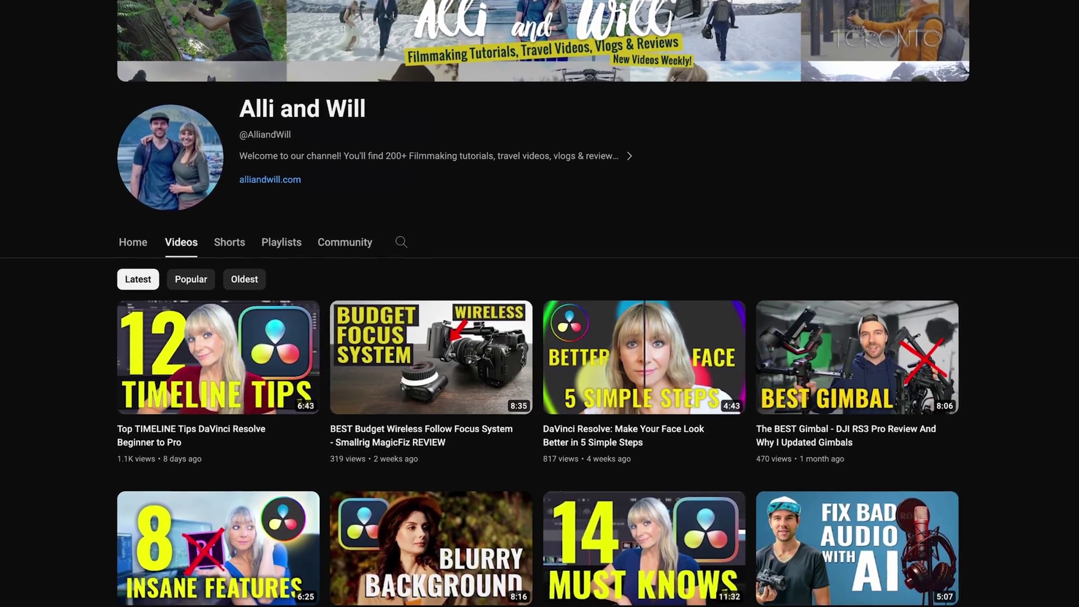
{"action": "scroll", "coordinate": [539, 303], "scroll_direction": "down", "scroll_amount": 2}
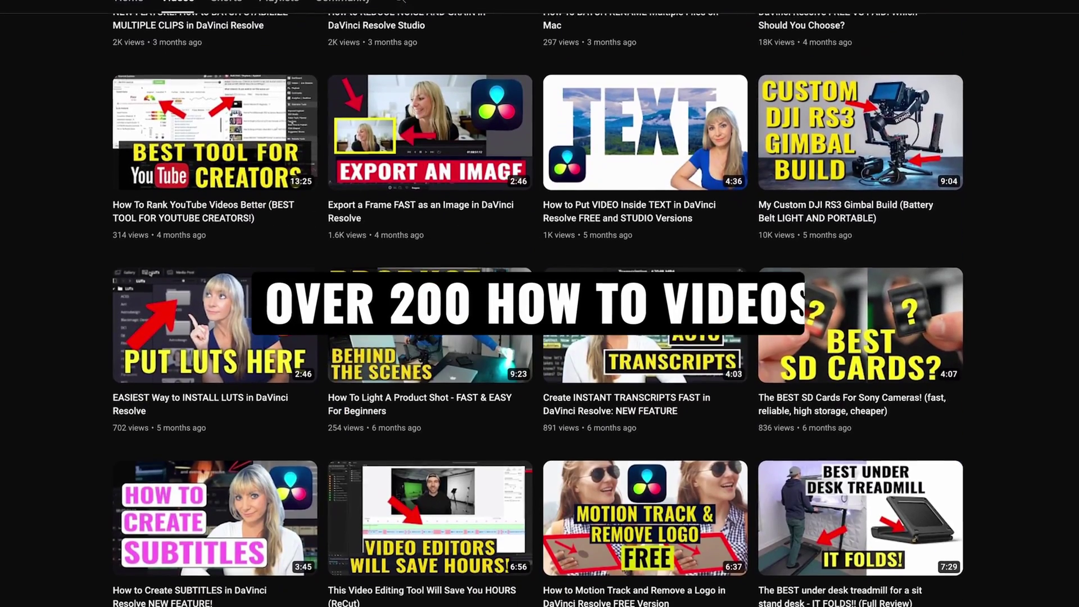
{"action": "scroll", "coordinate": [540, 303], "scroll_direction": "down", "scroll_amount": 10}
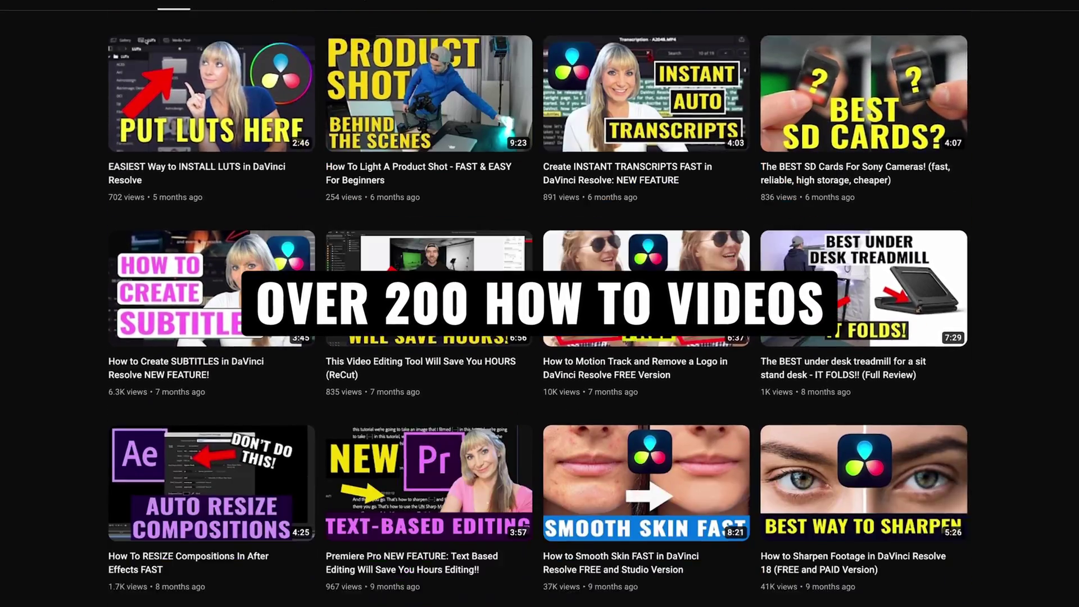